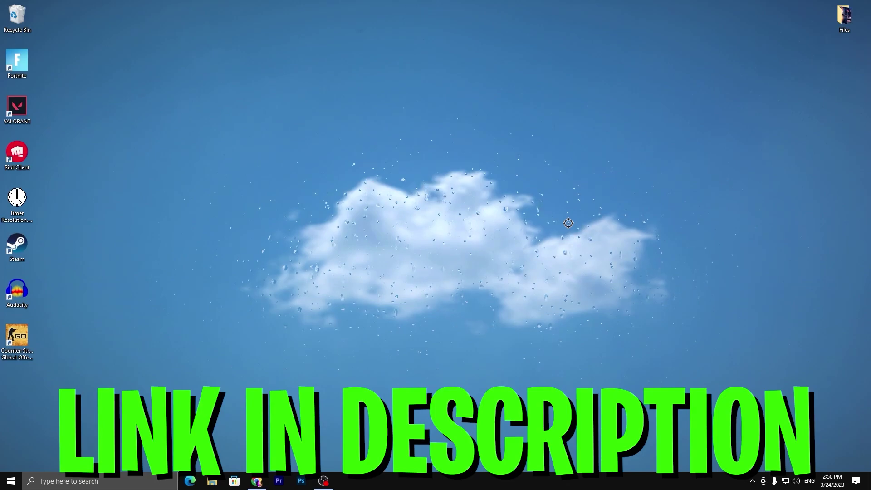
Search the UPTO Packs site for 'process' and open the Download Process Lasso post.
click(258, 484)
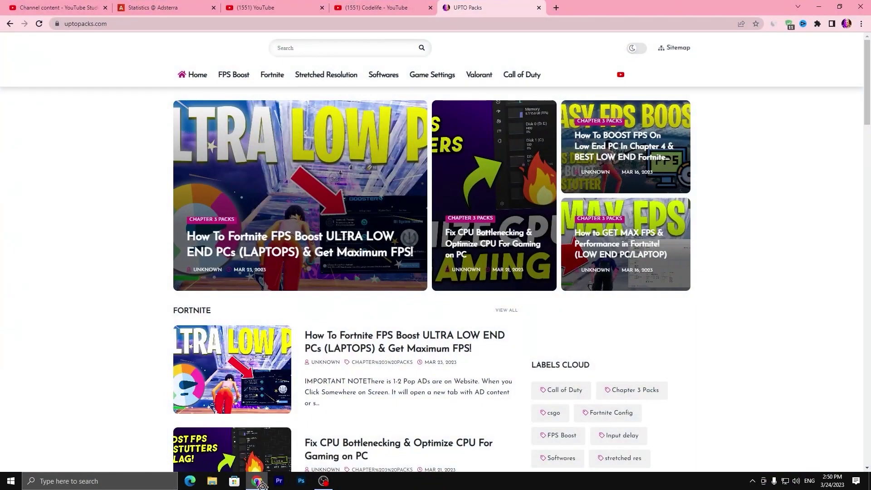
click(311, 47)
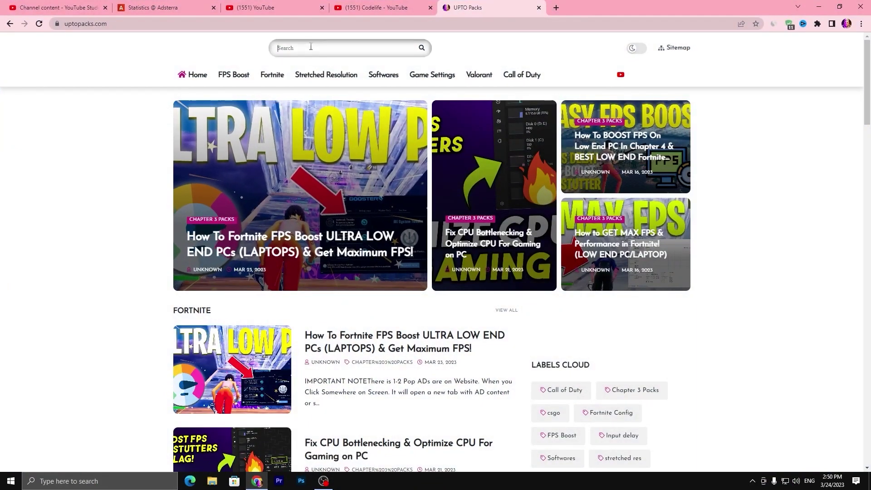
text(proc)
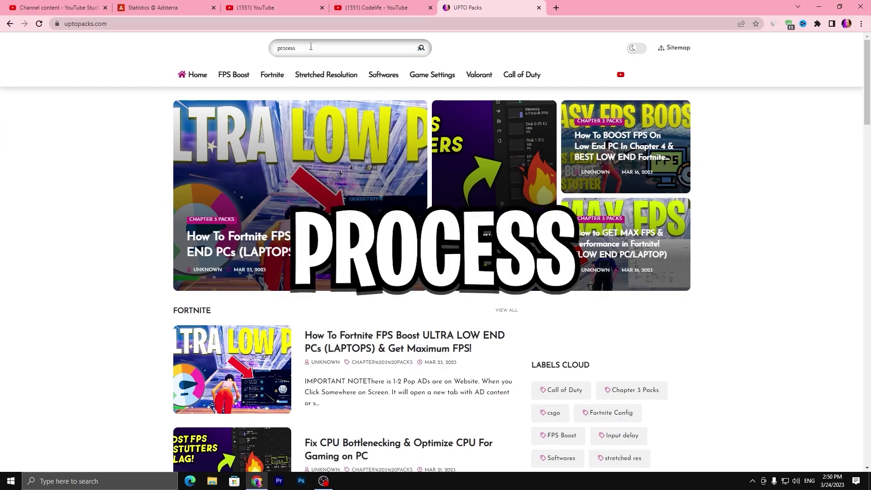
text(ess)
key(Return)
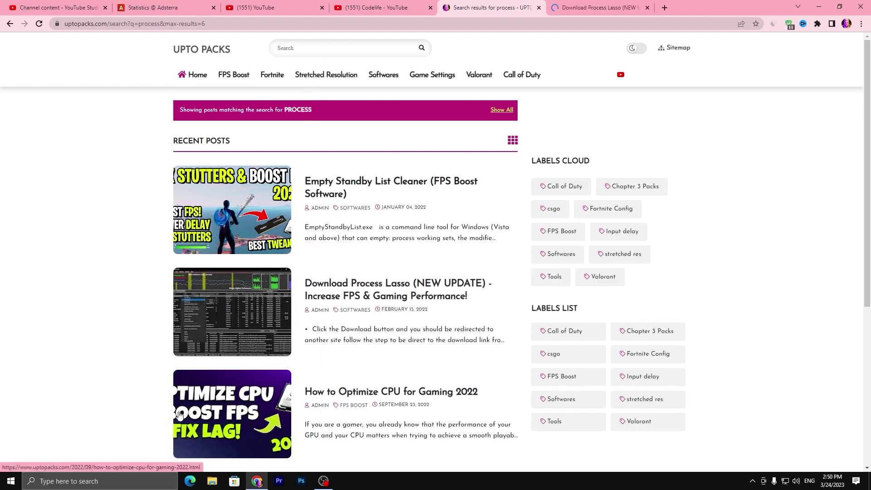
middle_click(251, 411)
key(ctrl+Tab)
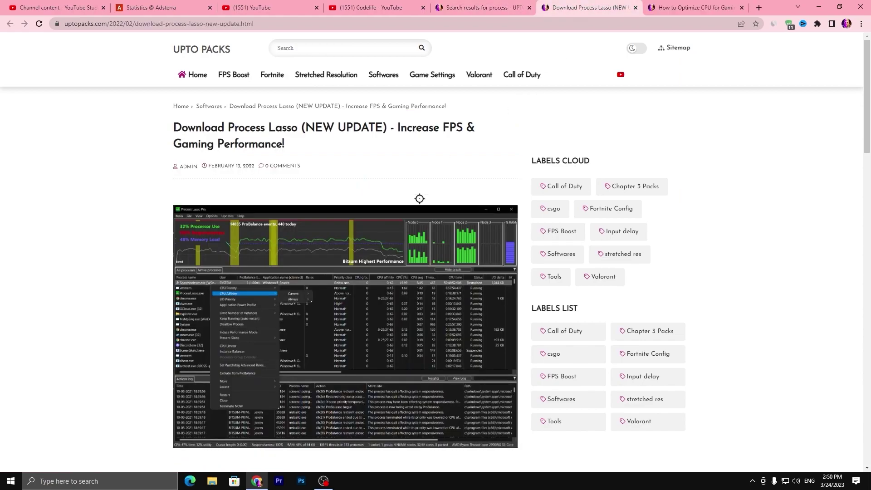
Start downloading processlassosetup64.exe (2.48 MB) from the post's DOWNLOAD link in IDM.
scroll(432, 183, down, 12)
click(363, 278)
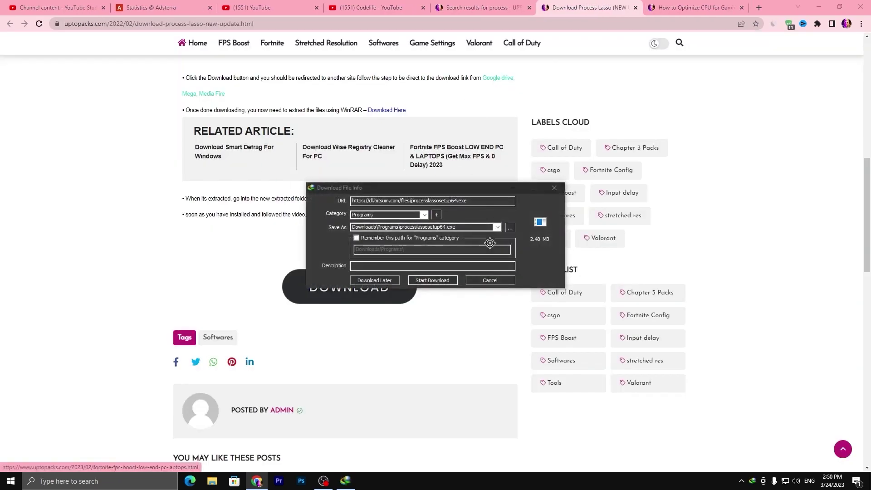
click(432, 280)
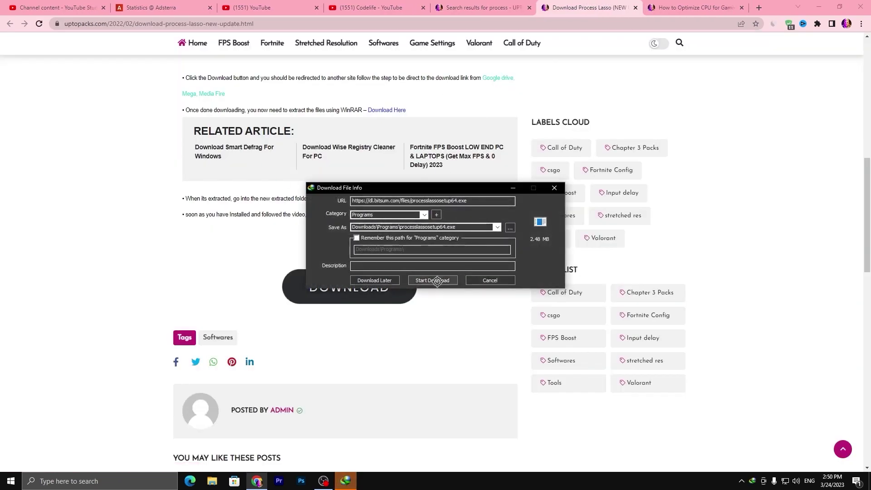
Read the How to Optimize CPU for Gaming article while IDM finishes, then minimise Chrome.
click(690, 10)
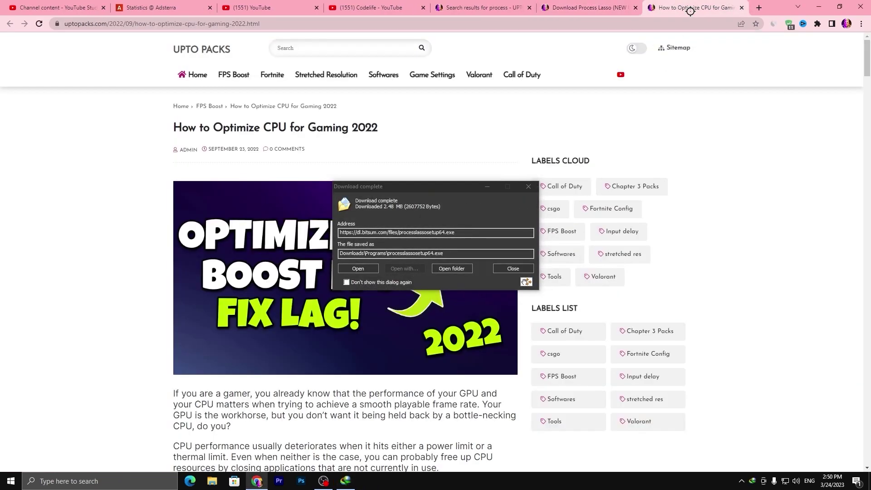
scroll(207, 228, down, 2)
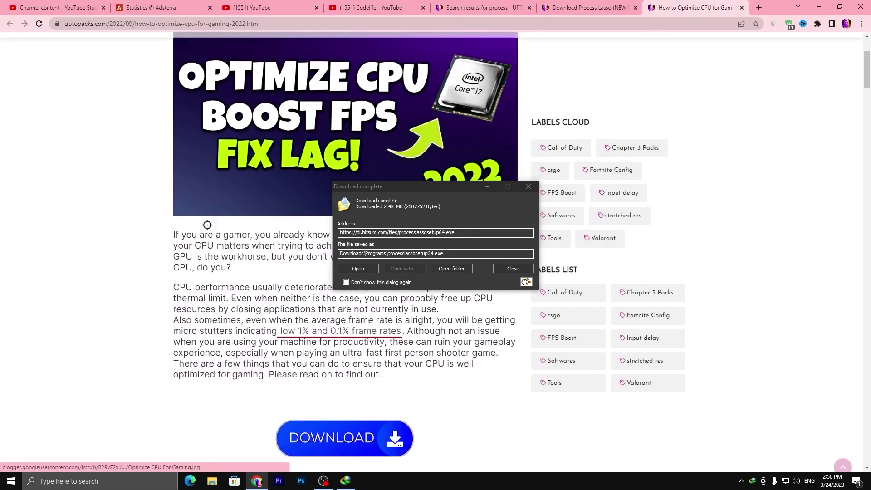
scroll(206, 224, down, 3)
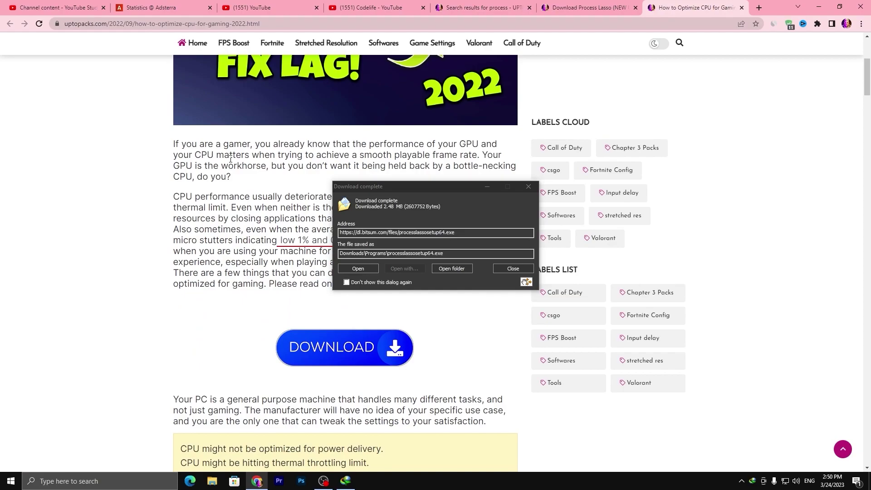
scroll(227, 168, down, 15)
scroll(214, 179, down, 11)
scroll(214, 179, down, 18)
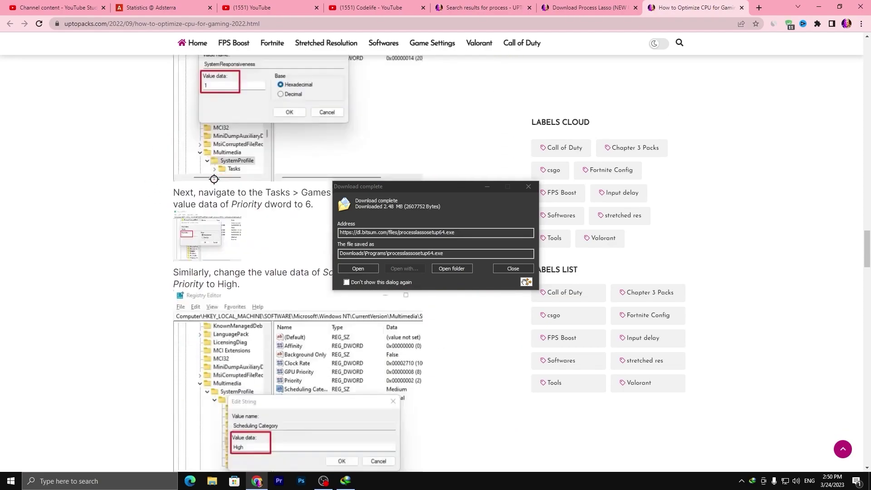
scroll(214, 179, down, 7)
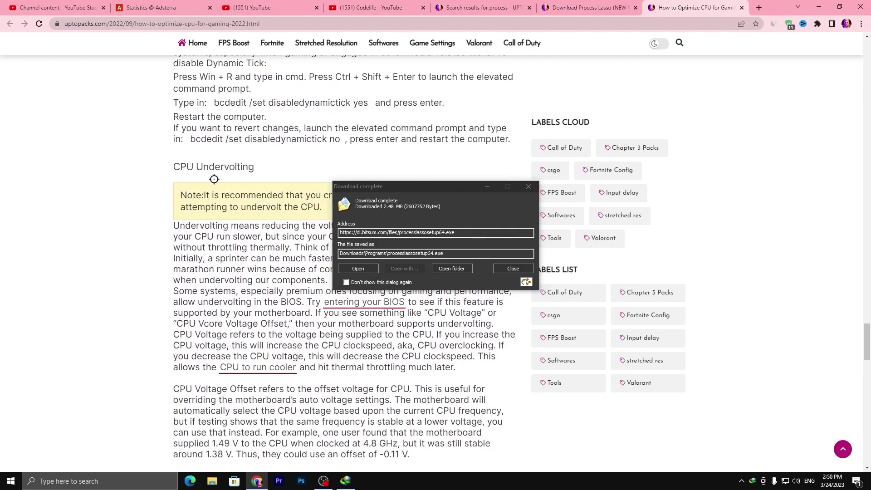
scroll(214, 179, down, 10)
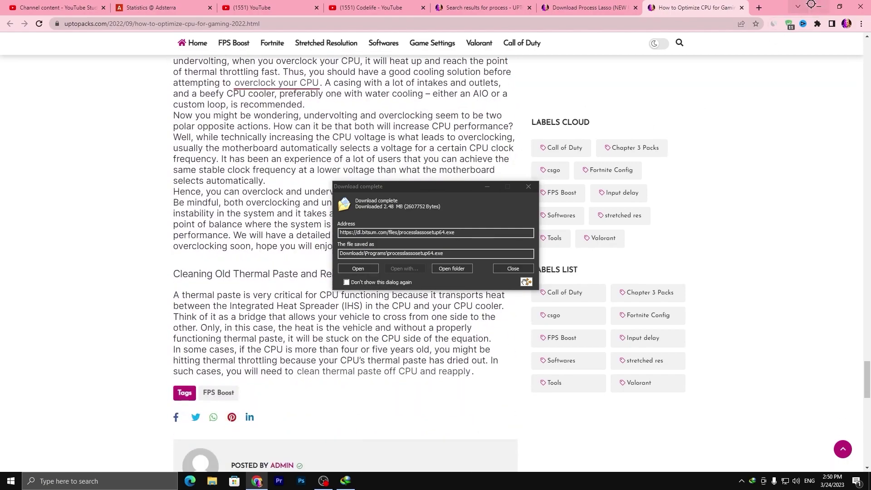
click(812, 6)
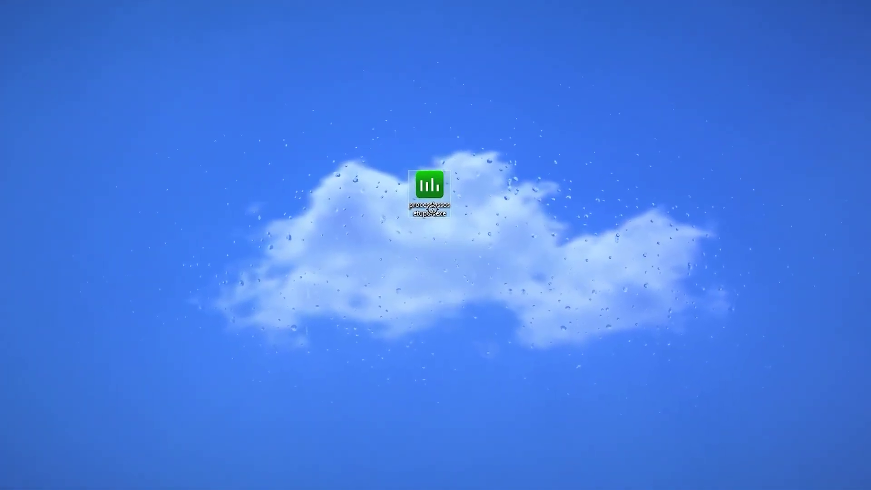
Install Process Lasso 12.0.4.4 with the default language, licence terms and components.
click(440, 268)
click(502, 338)
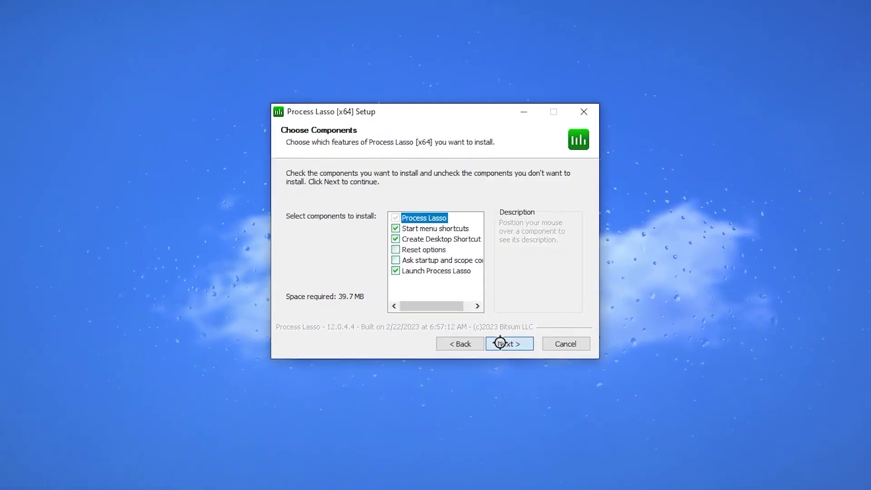
click(504, 339)
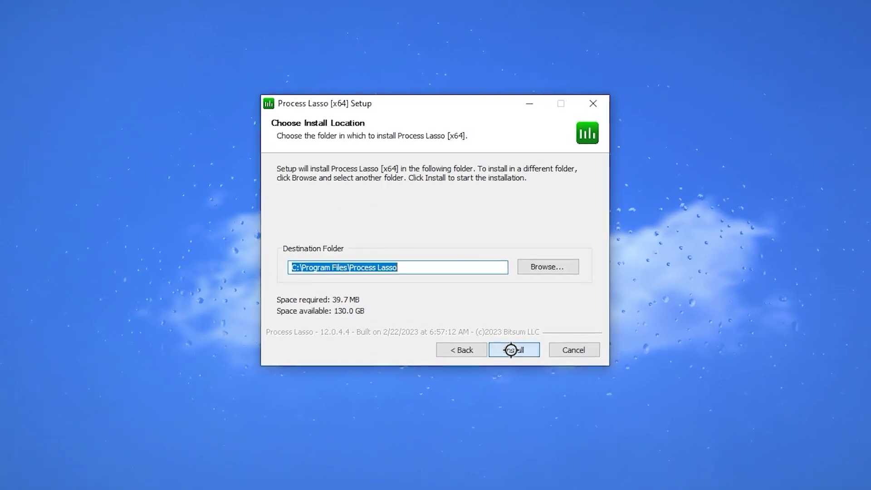
click(511, 350)
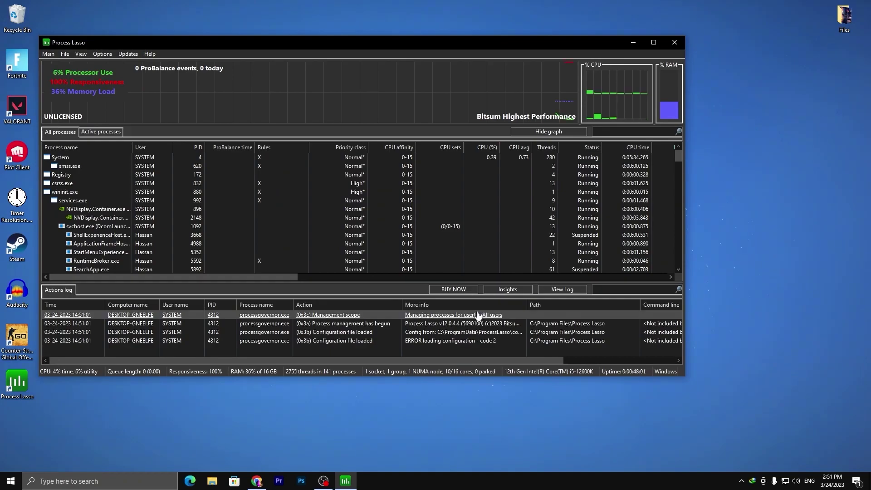
Confirm in ParkControl that Bitsum Highest Performance is the installed, active power profile.
drag(364, 38, 484, 107)
mouse_move(752, 481)
mouse_down()
mouse_move(744, 470)
mouse_move(756, 443)
mouse_up()
click(724, 428)
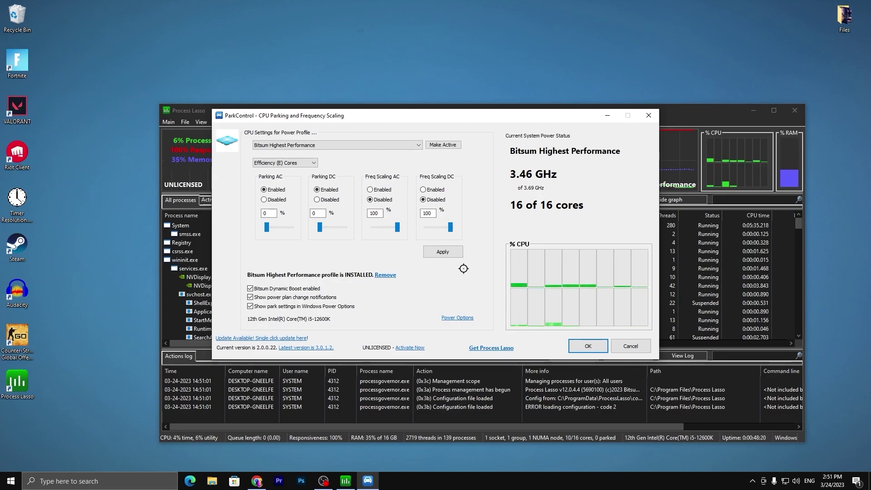
click(587, 346)
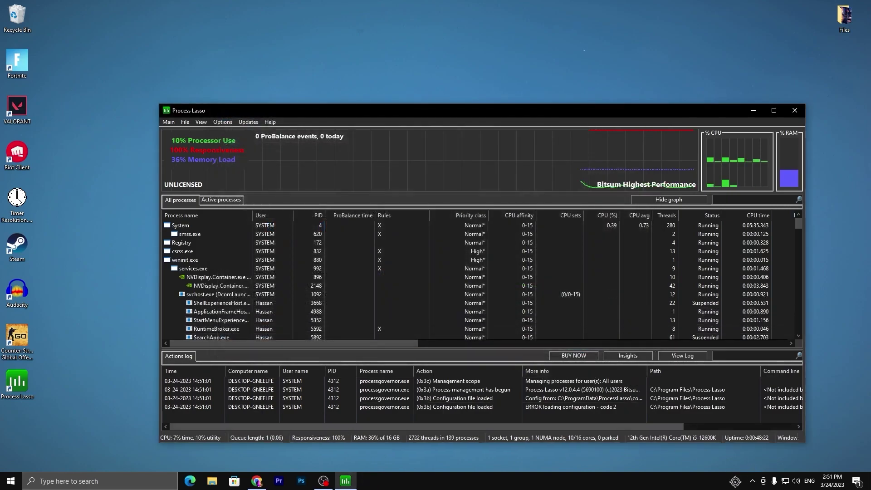
Enable Performance Mode from Process Lasso's Main menu, leaving ProBalance disabled.
click(756, 481)
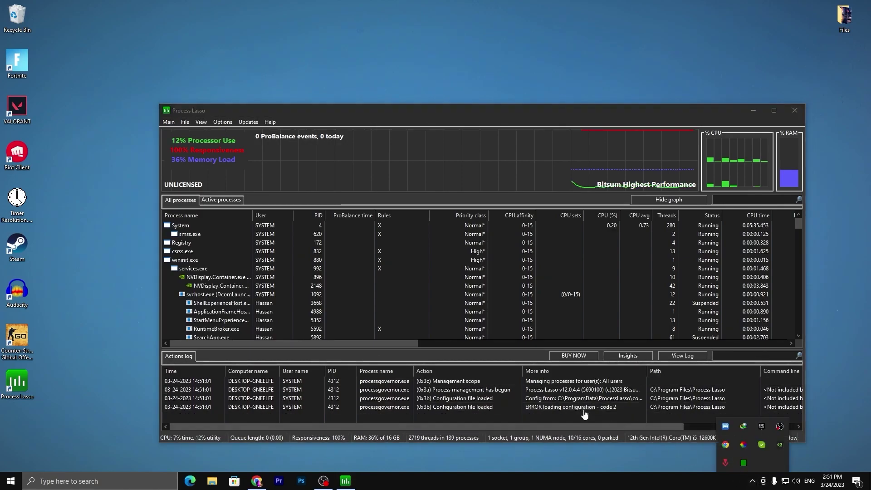
click(420, 109)
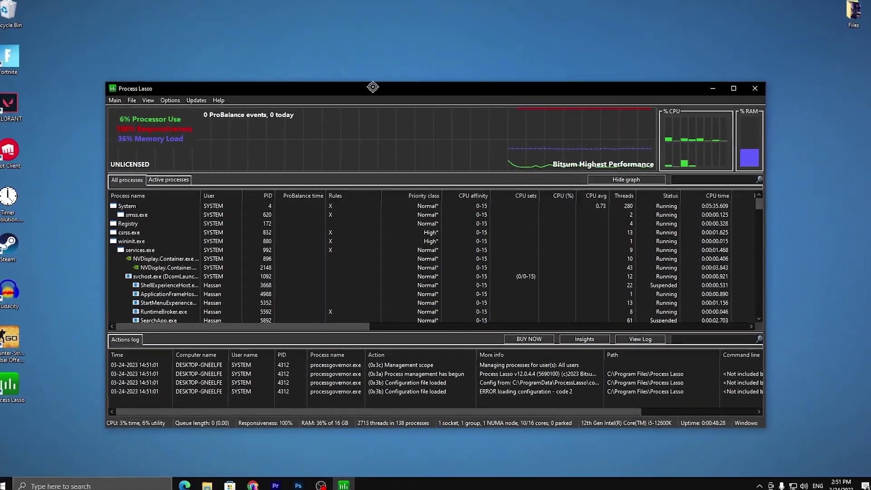
click(109, 97)
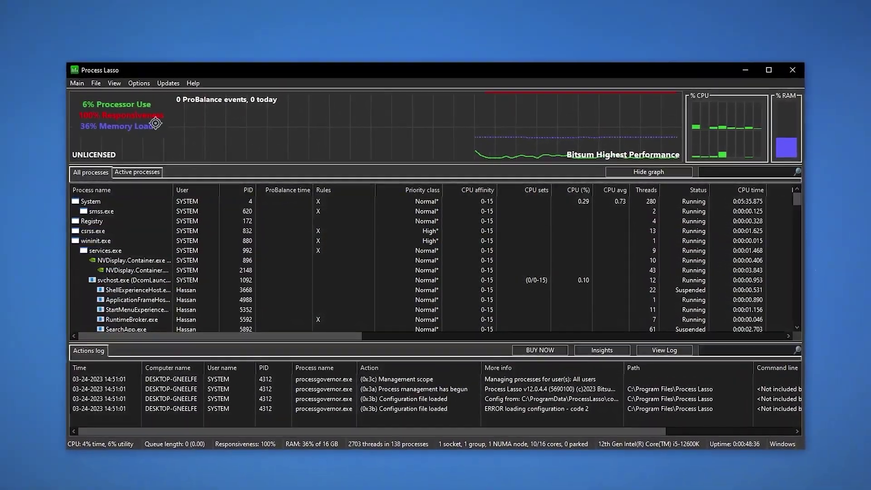
click(78, 84)
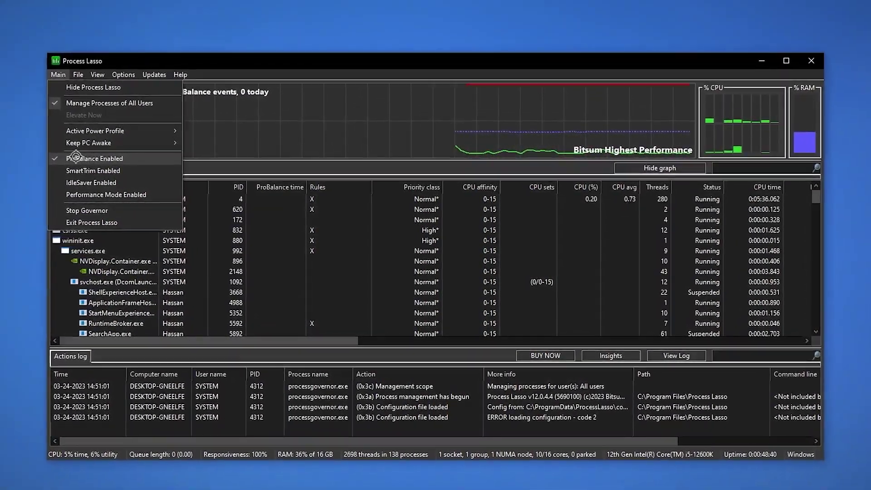
click(50, 157)
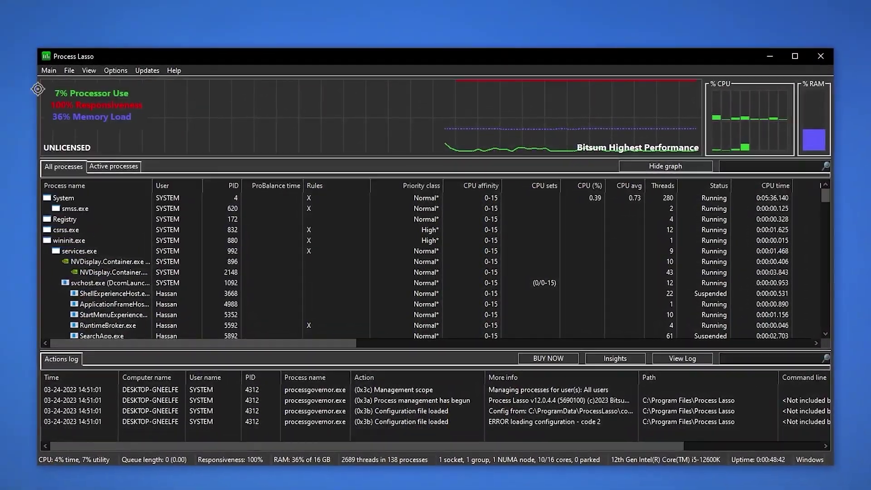
click(49, 71)
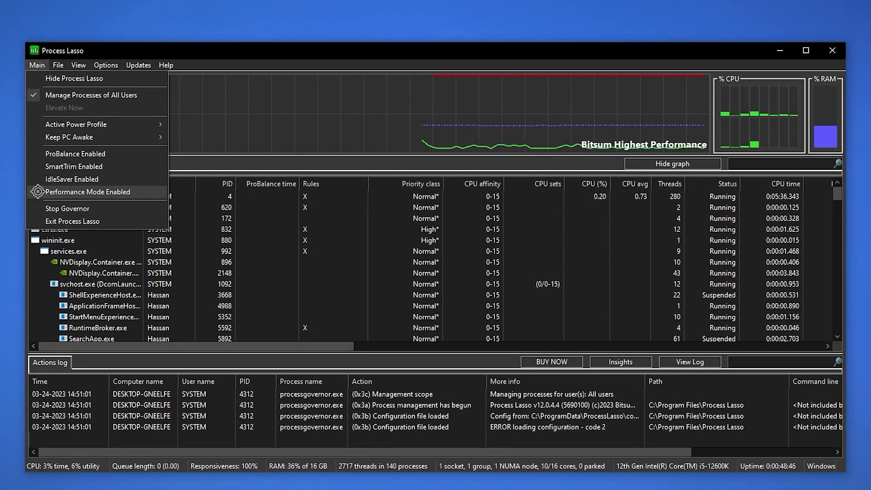
click(38, 192)
click(37, 65)
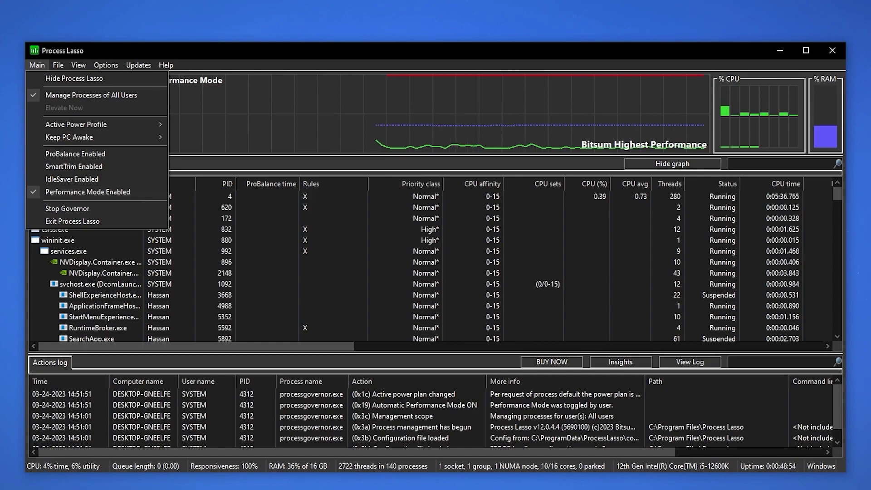
key(Escape)
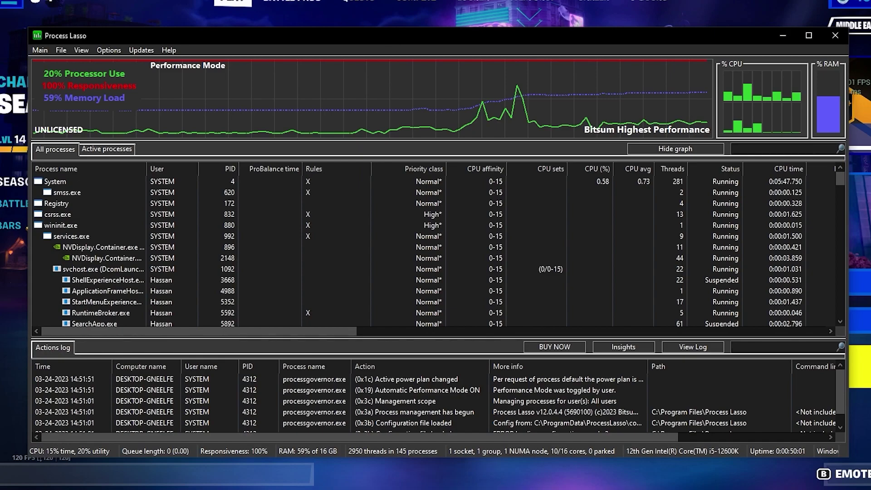
Set FortniteClient-Win64 to always run at High CPU priority from the Active processes list.
click(101, 149)
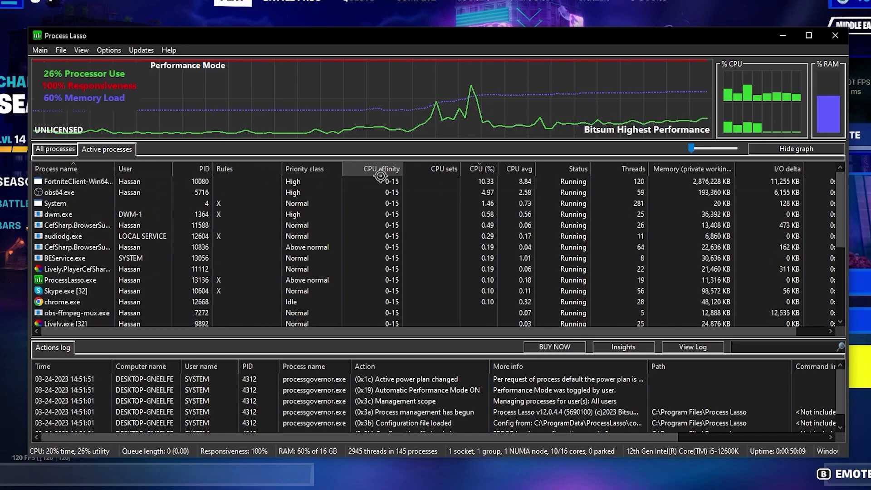
right_click(81, 184)
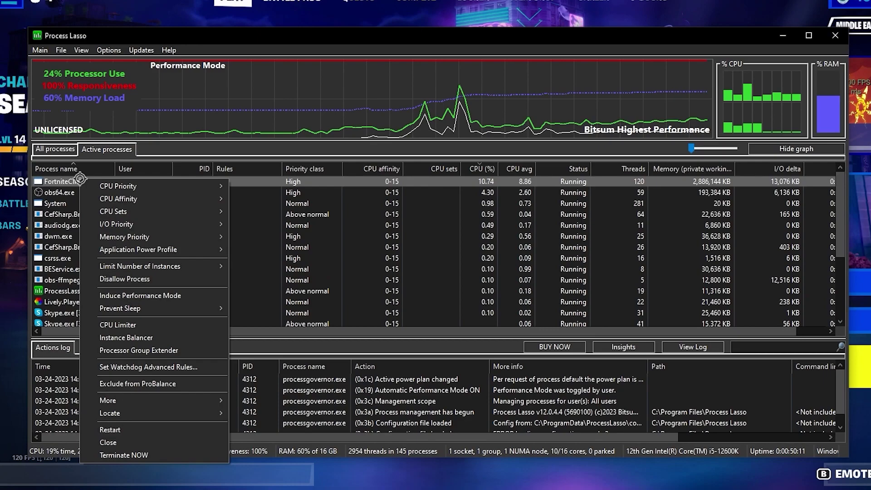
mouse_move(126, 191)
mouse_move(254, 198)
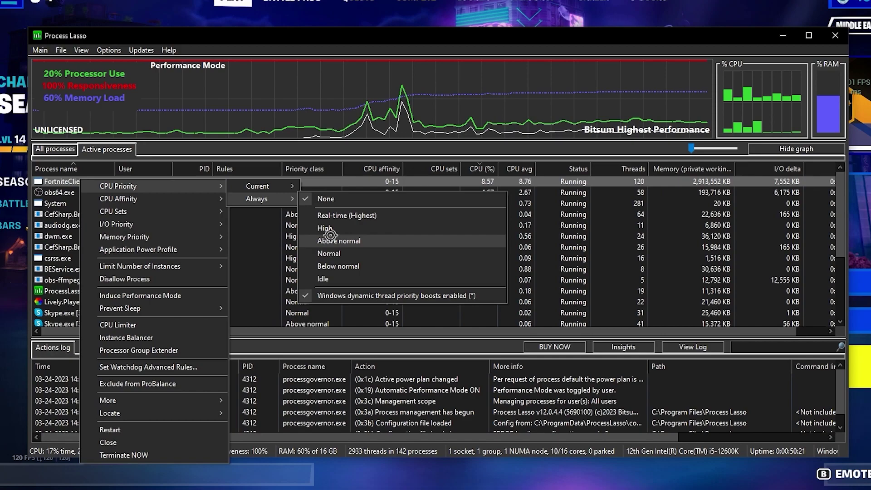
click(327, 228)
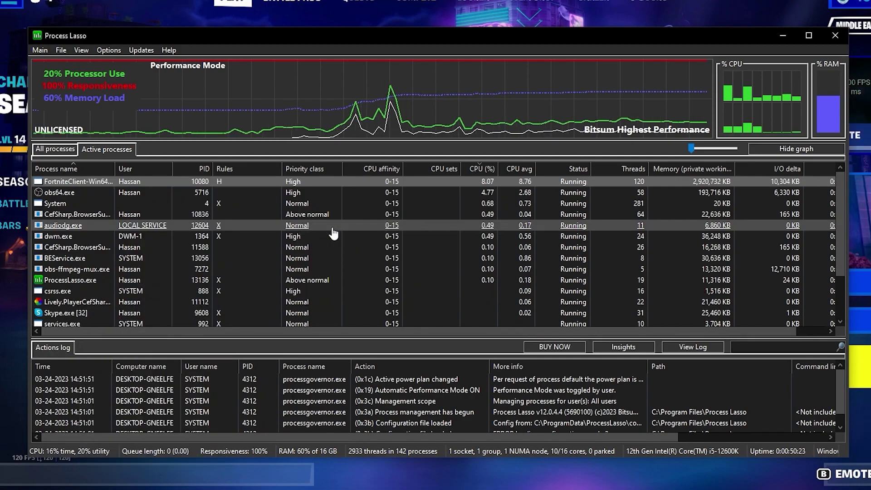
Look through FortniteClient's CPU Affinity and I/O Priority 'Always' submenus.
right_click(95, 181)
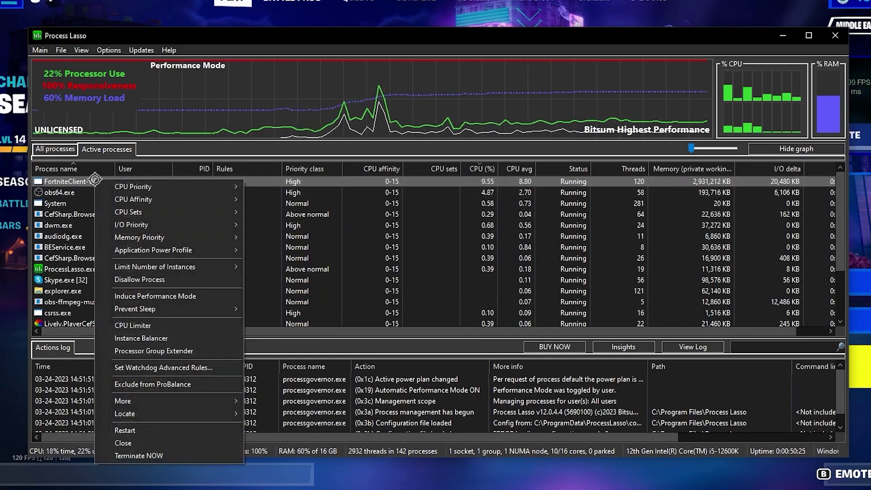
mouse_move(279, 212)
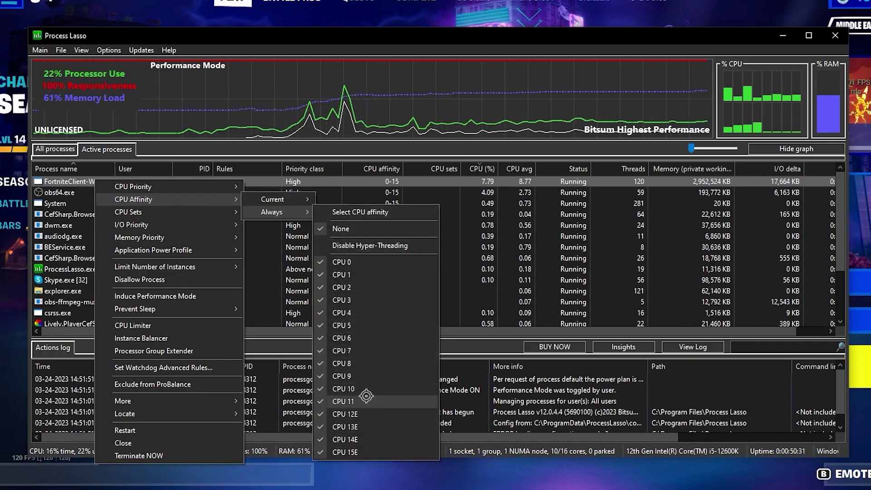
mouse_move(157, 227)
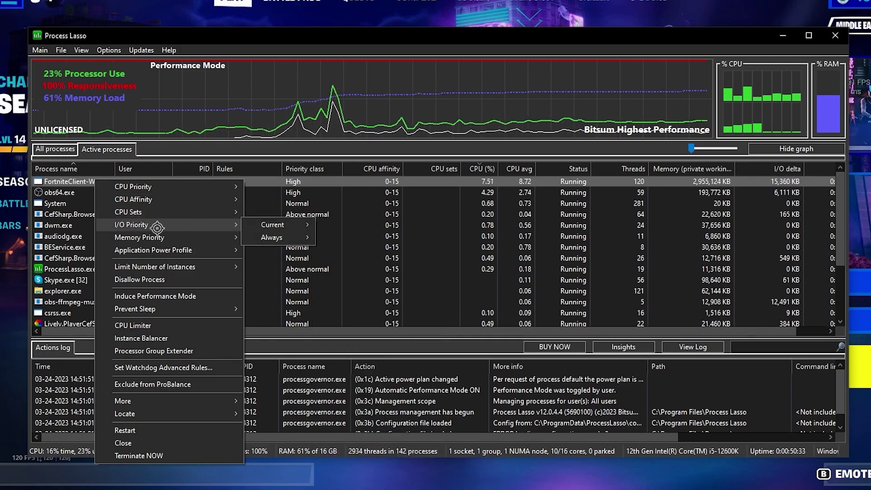
mouse_move(298, 234)
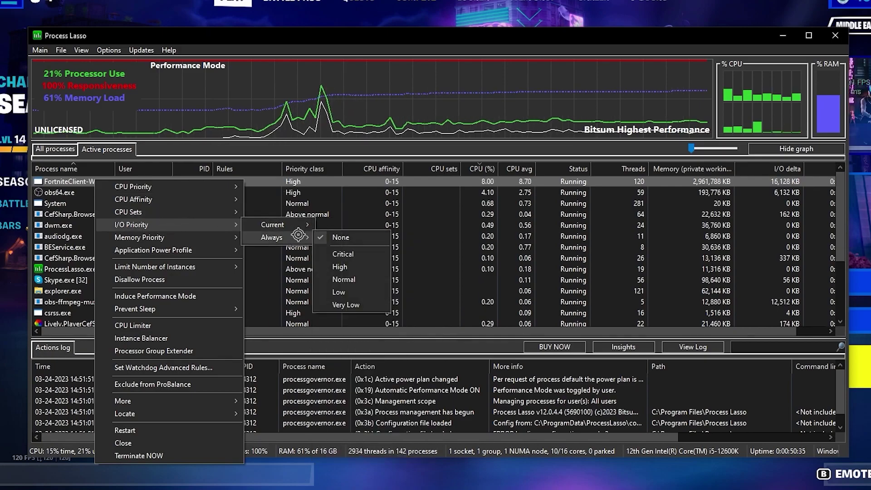
Set FortniteClient to always High I/O priority and the Bitsum Highest Performance power profile.
click(340, 268)
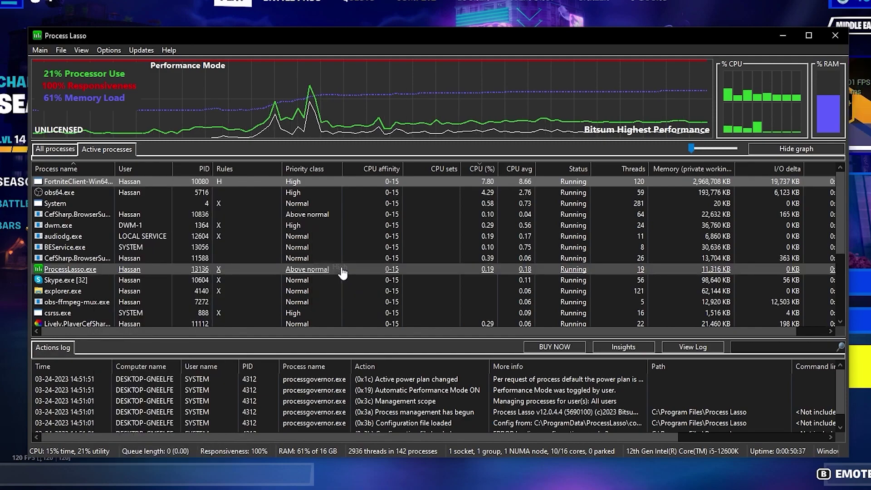
right_click(66, 182)
mouse_move(137, 220)
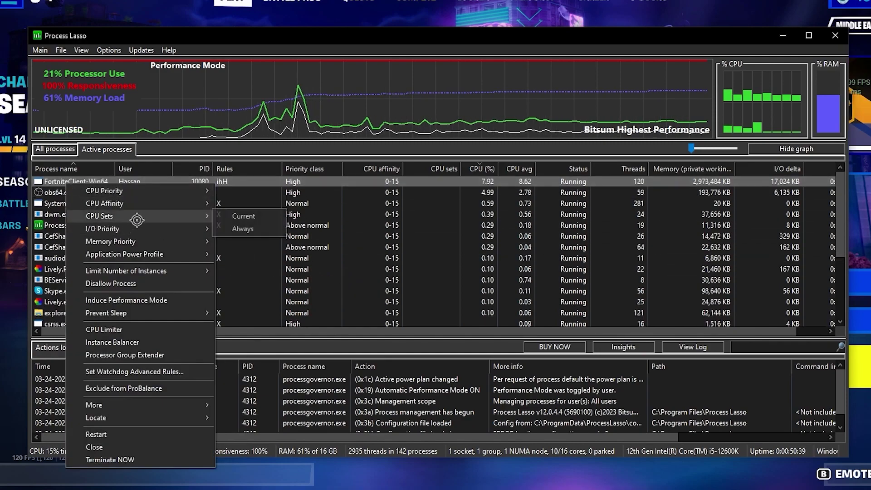
mouse_move(140, 254)
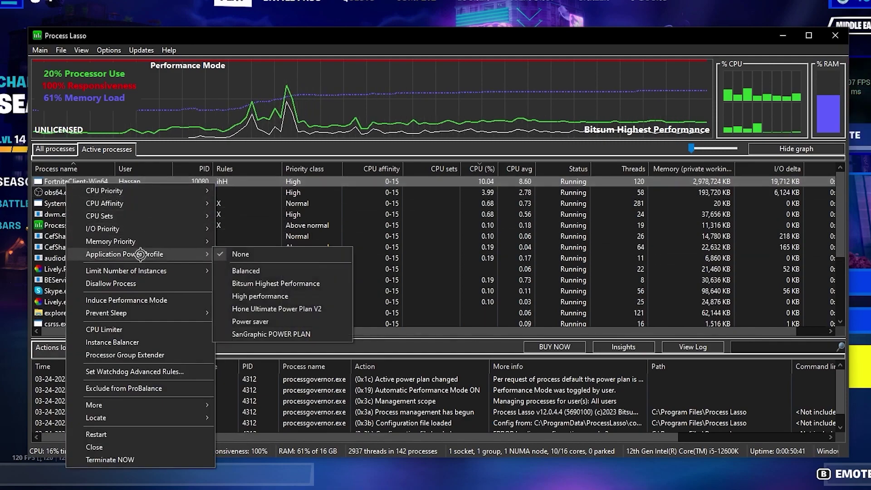
click(249, 283)
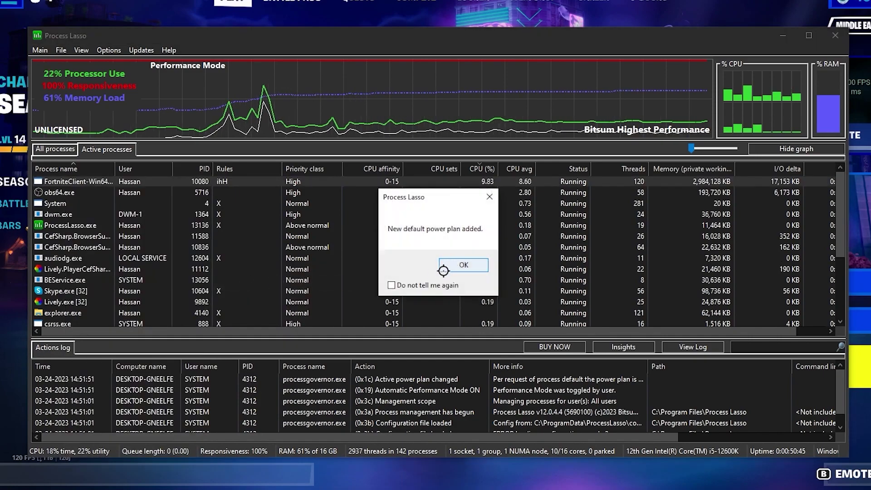
key(Return)
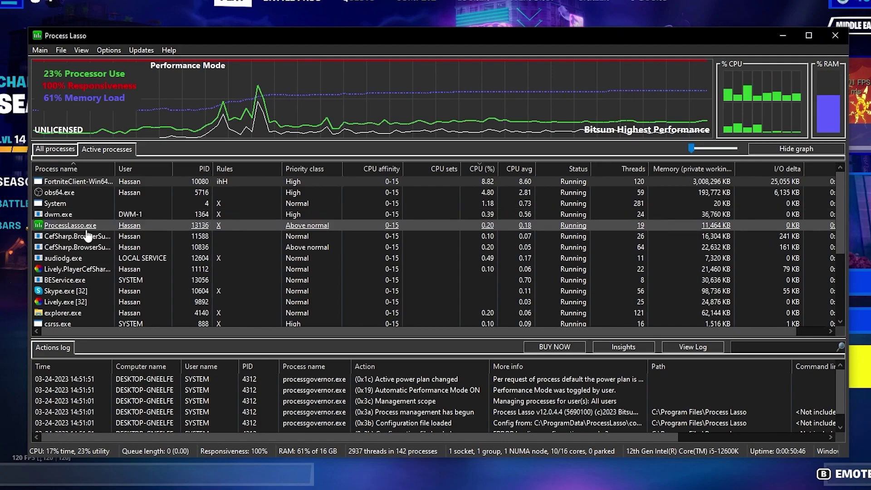
Turn off IdleSaver for FortniteClient-Win64 through the More submenu.
right_click(54, 182)
mouse_move(56, 187)
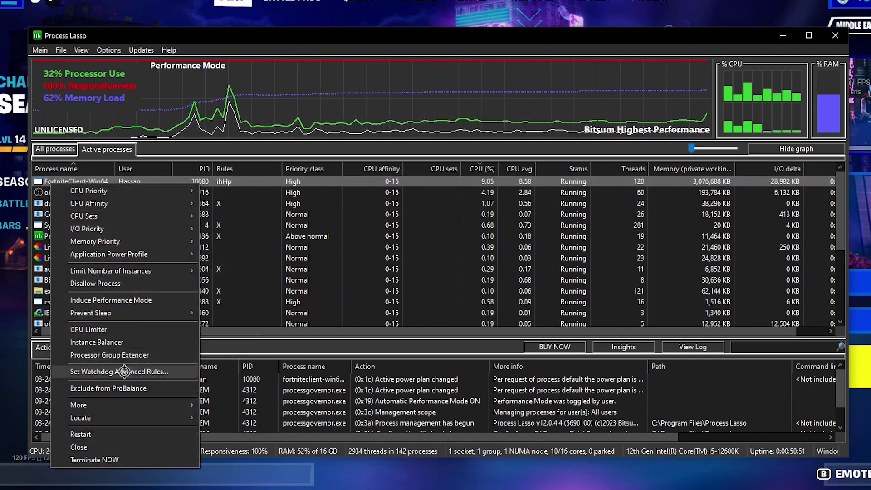
mouse_move(115, 403)
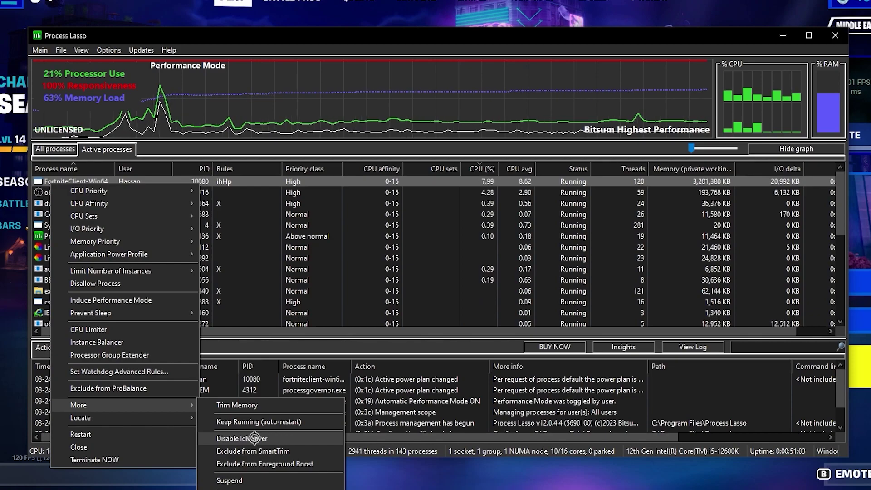
click(231, 438)
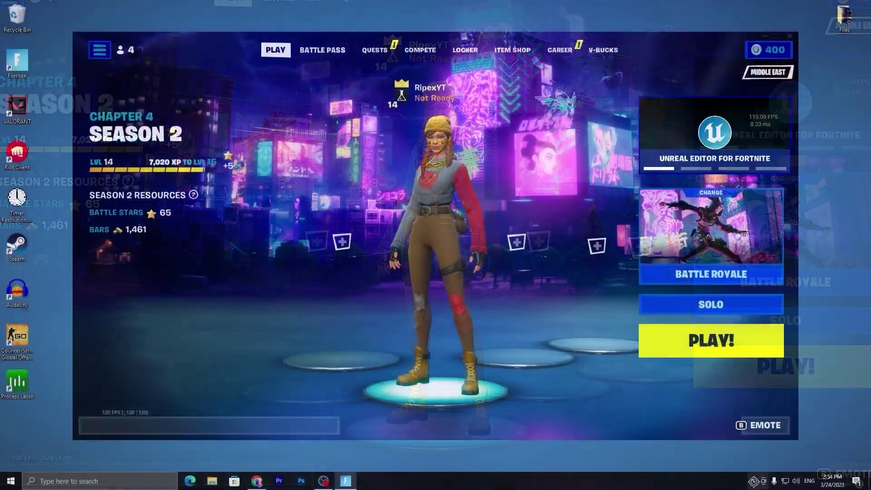
Check the hidden tray icons, then close Fortnite and confirm Quit.
click(752, 481)
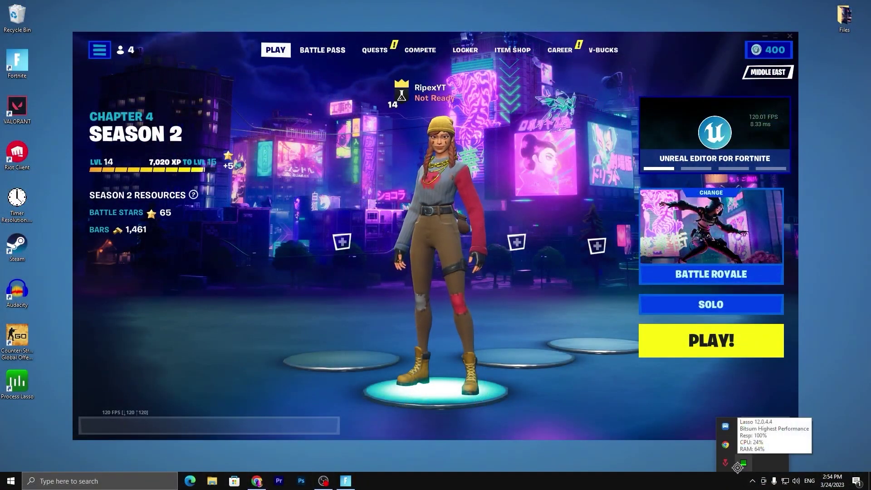
click(762, 85)
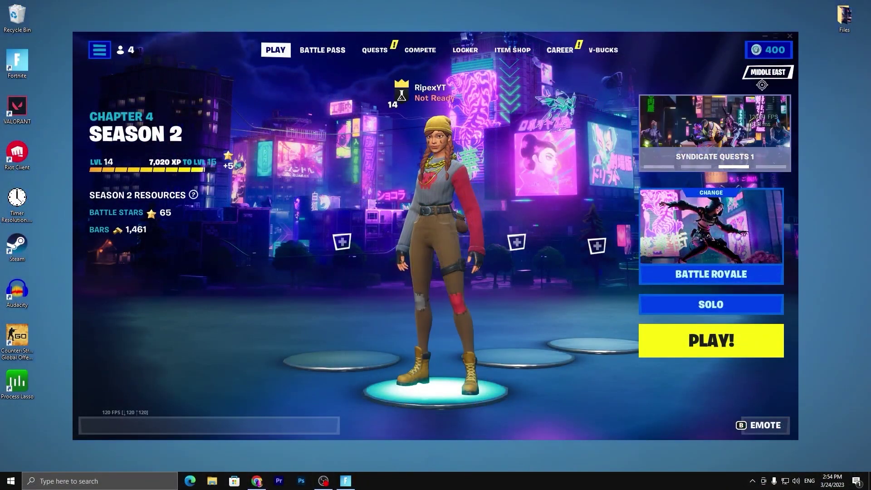
click(788, 39)
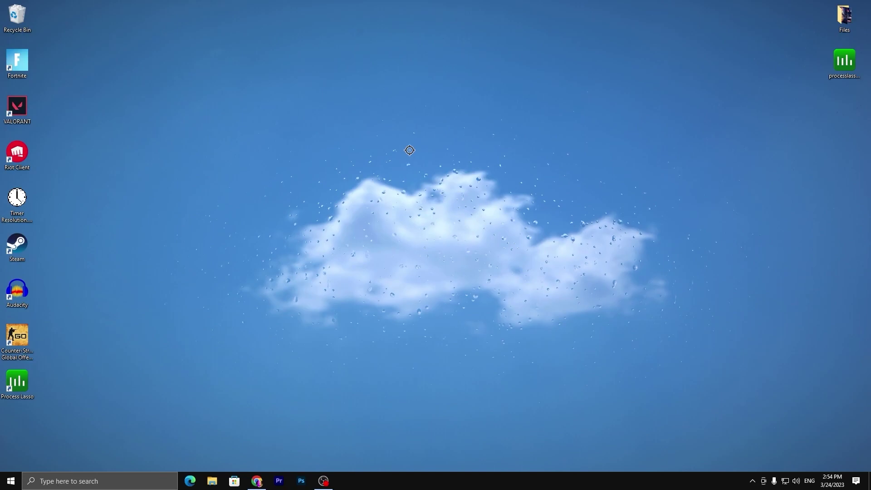
Launch Settings, confirm Gaming shows Game Mode On and Xbox Game Bar Off, then go Home.
click(11, 481)
click(16, 438)
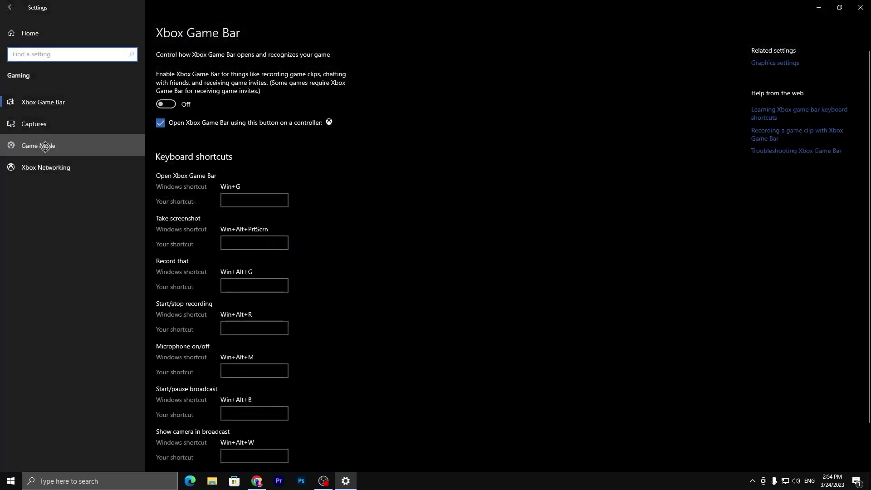
click(12, 144)
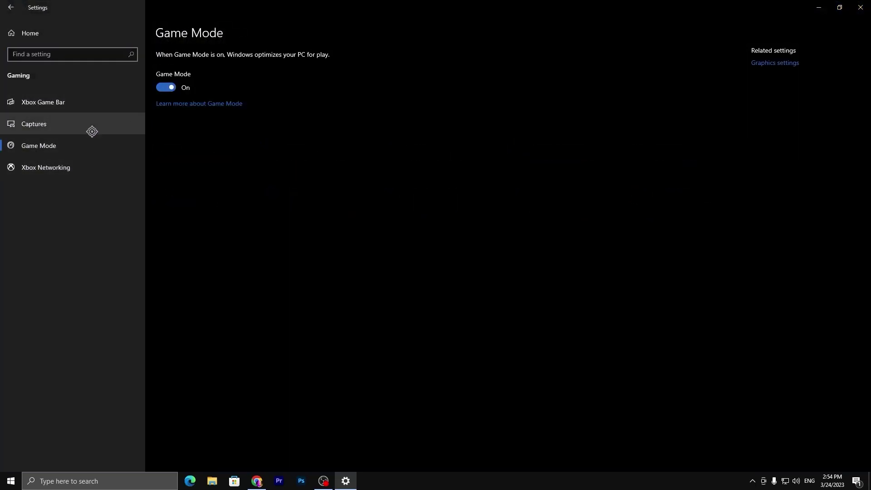
click(61, 101)
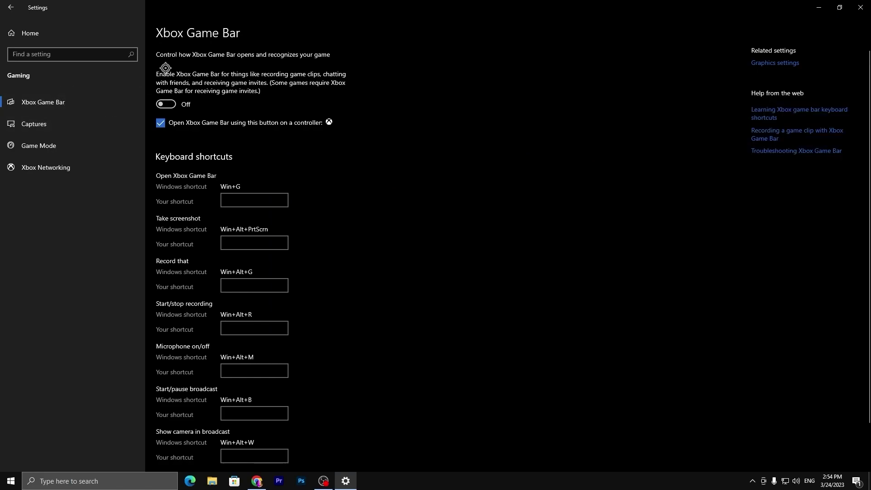
click(17, 35)
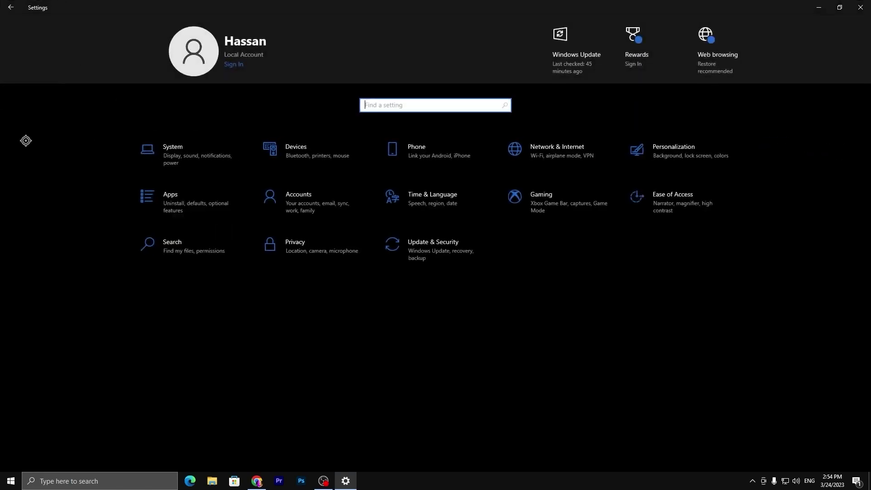
Go to System > Display and open the Graphics settings page.
click(193, 151)
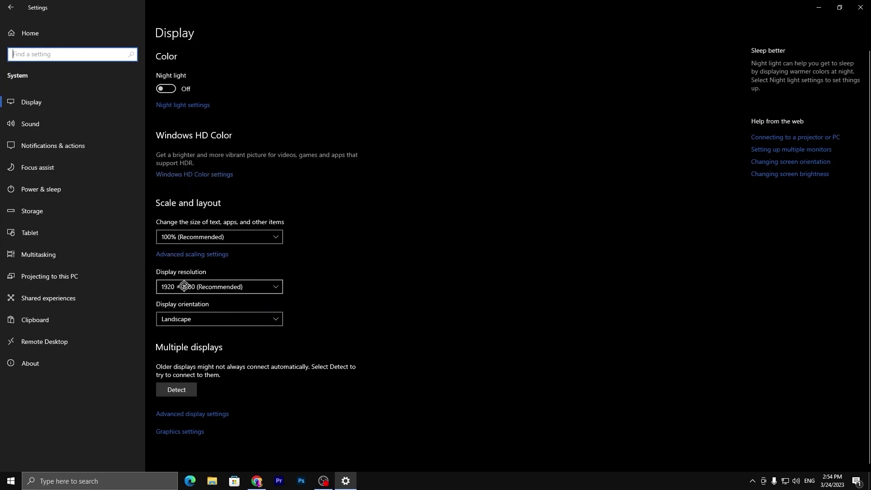
click(174, 431)
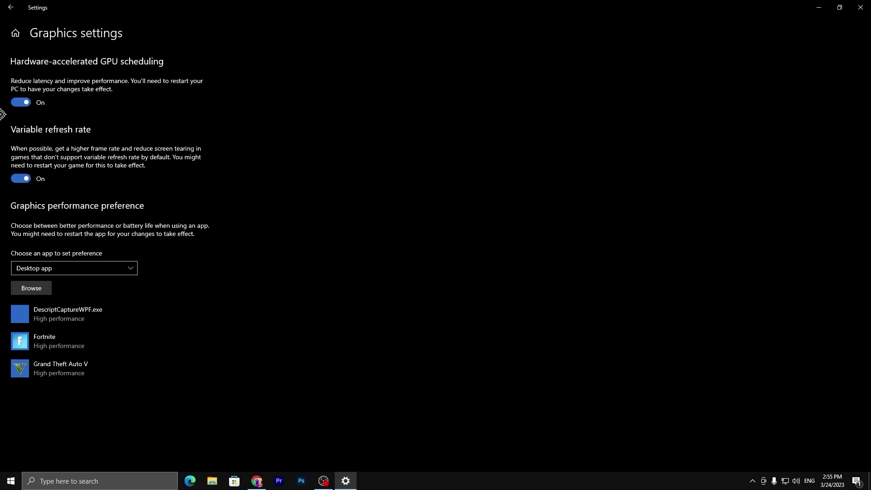
Browse for FortniteClient-Win64-Shipping.exe and add it to the graphics app list.
click(25, 289)
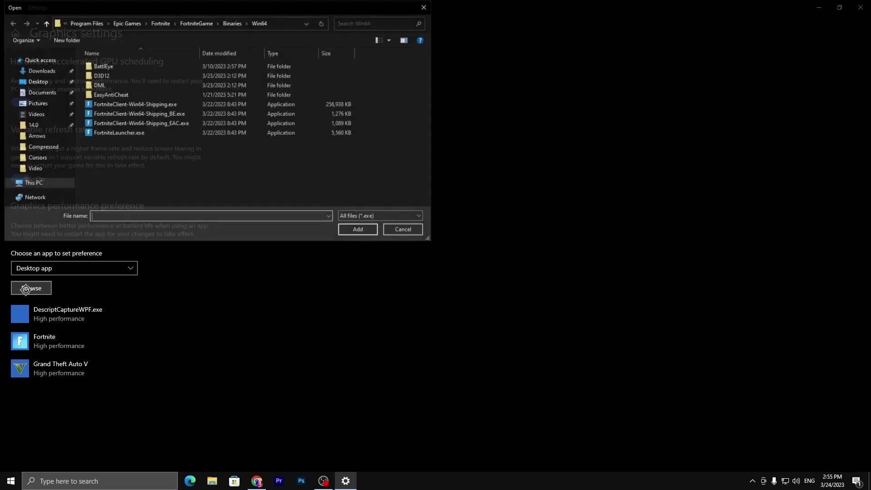
click(148, 104)
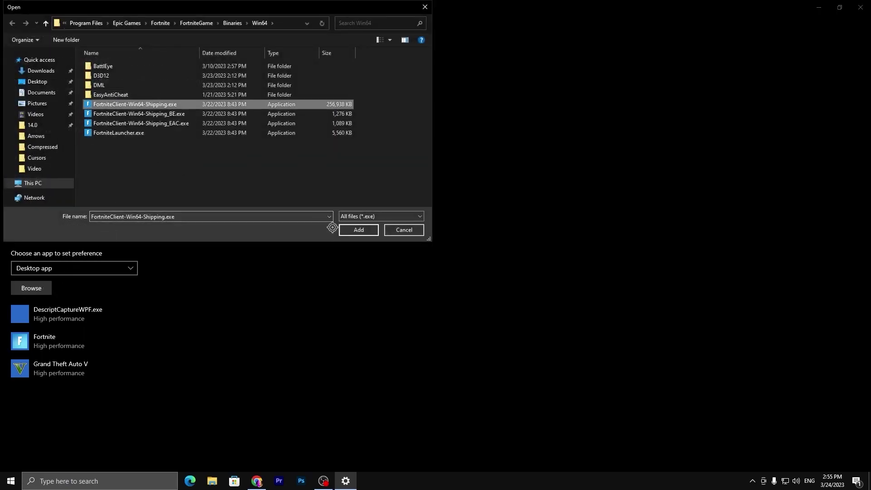
click(359, 229)
Set Fortnite's graphics preference to High performance, save it, and close Settings.
click(46, 362)
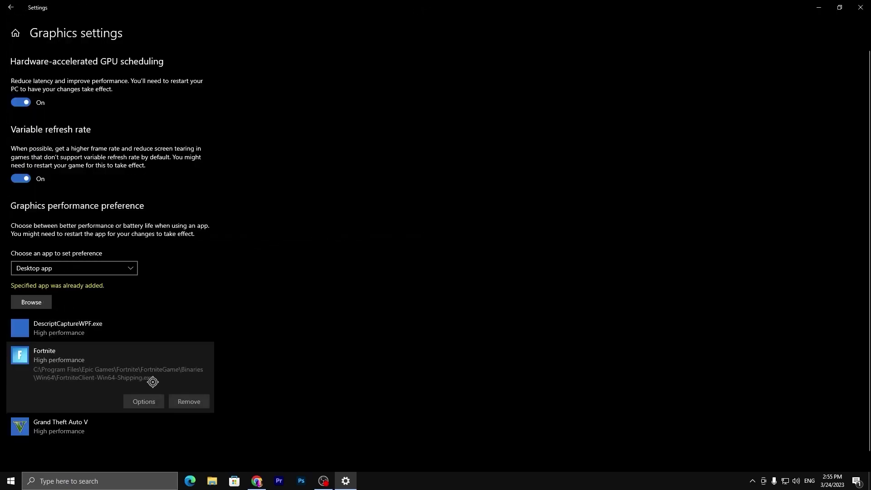
click(144, 401)
click(361, 293)
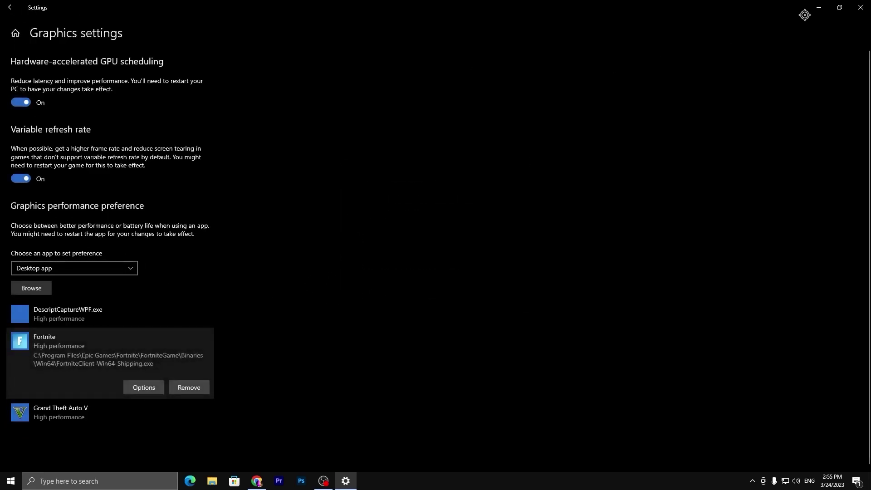
click(861, 7)
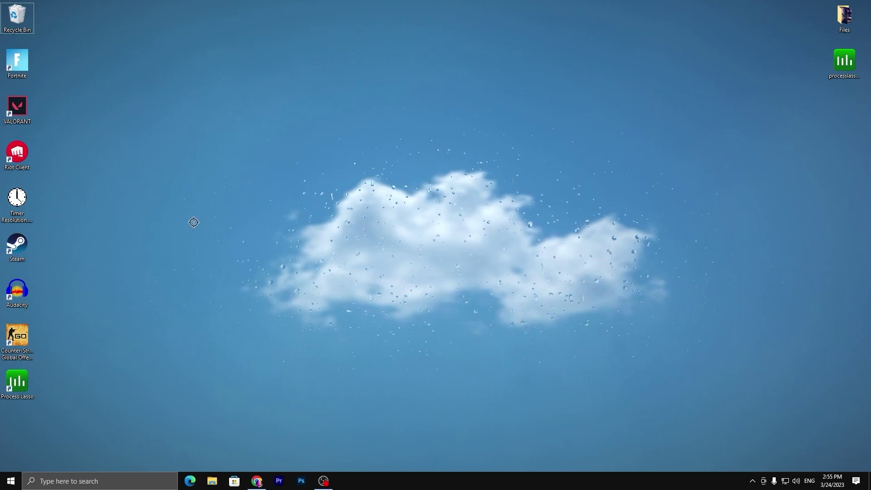
Open Device Manager via Win+X, verify High precision event timer is disabled, then close it.
right_click(3, 481)
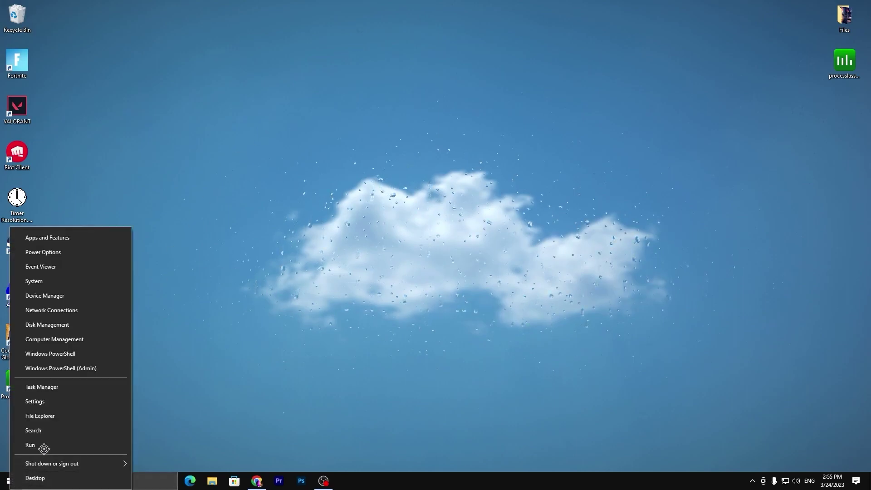
click(61, 297)
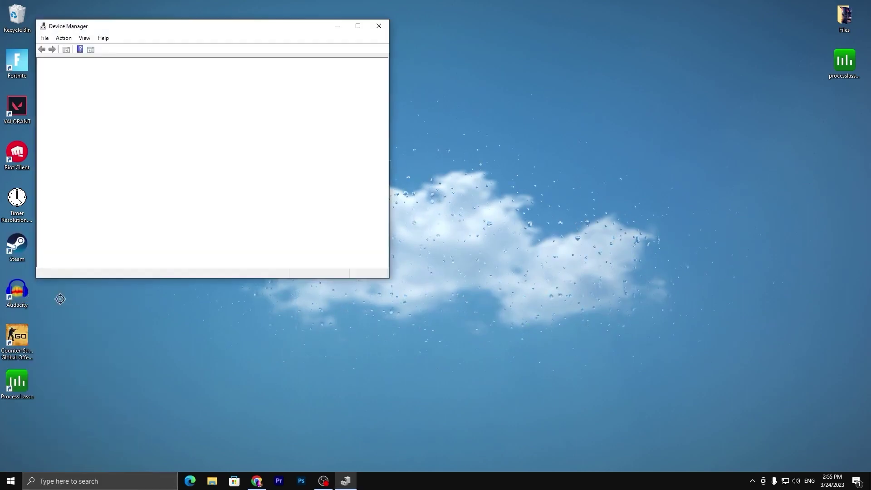
drag(171, 28, 342, 26)
scroll(334, 175, down, 5)
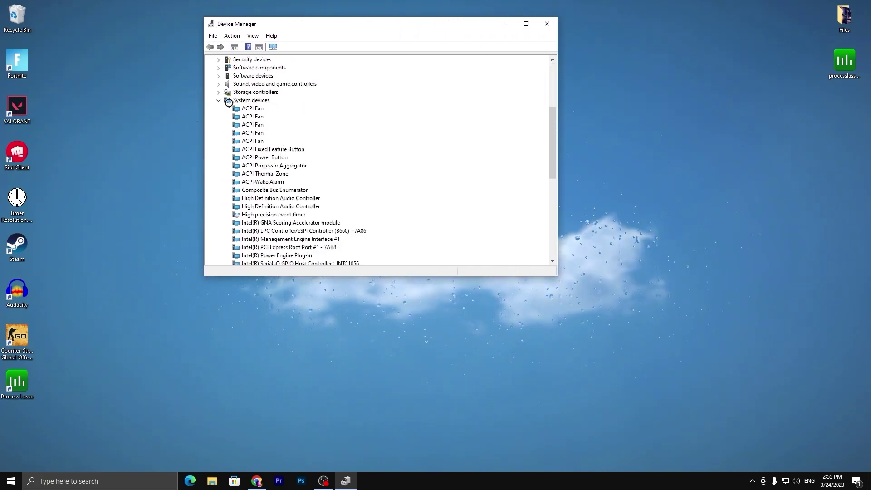
scroll(266, 141, down, 1)
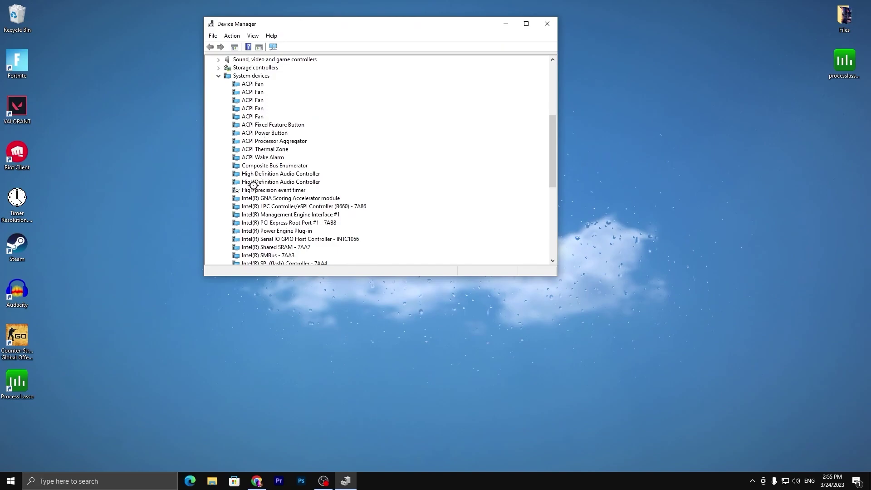
right_click(288, 191)
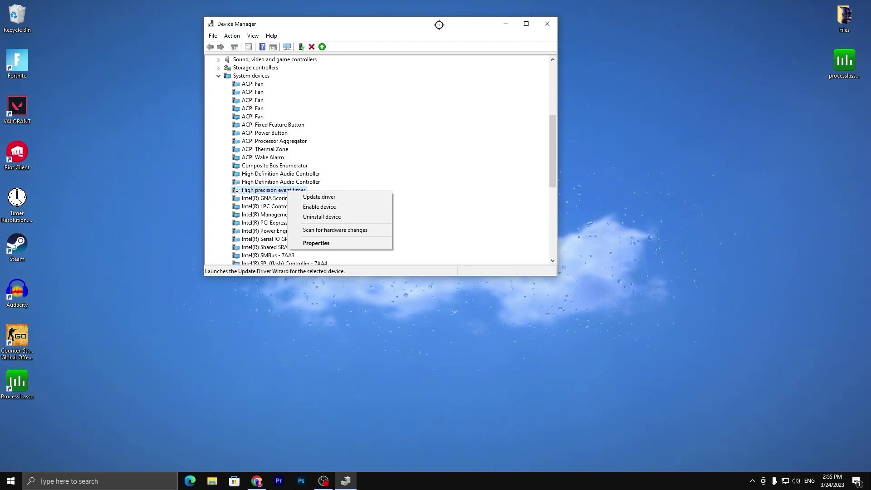
key(Escape)
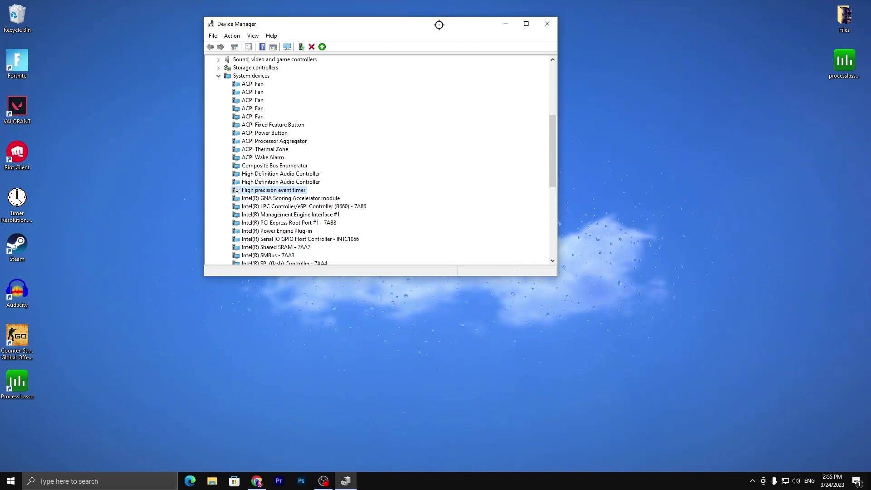
click(549, 25)
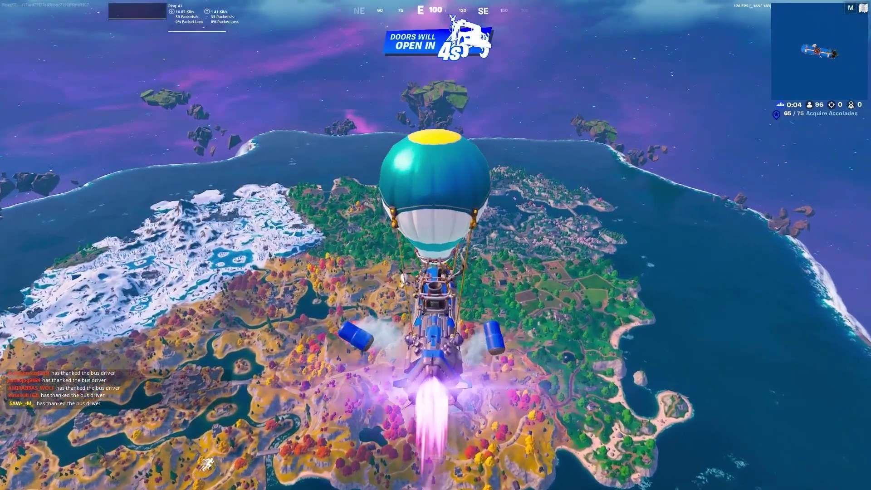
Drop a map marker at Frenzy Fields, toggle auto-run, and recheck the map from the bus.
key(m)
key(equal)
click(346, 313)
click(395, 336)
key(m)
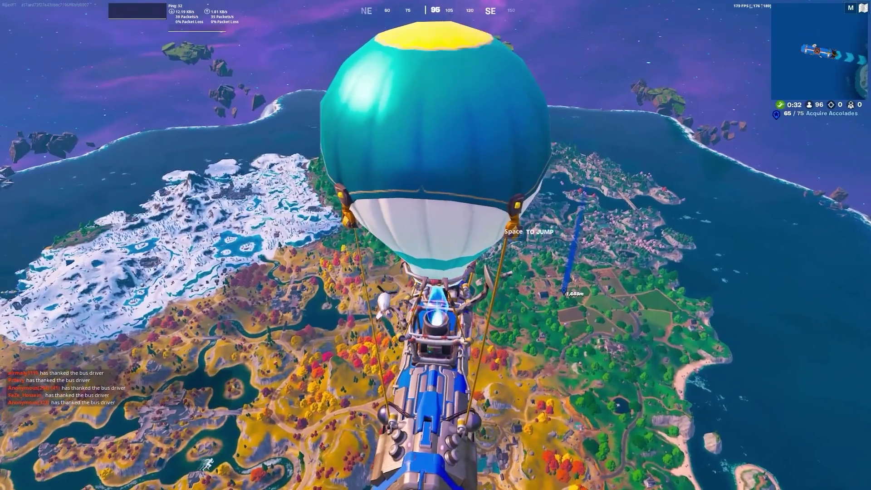
key(m)
key(m)
key(m)
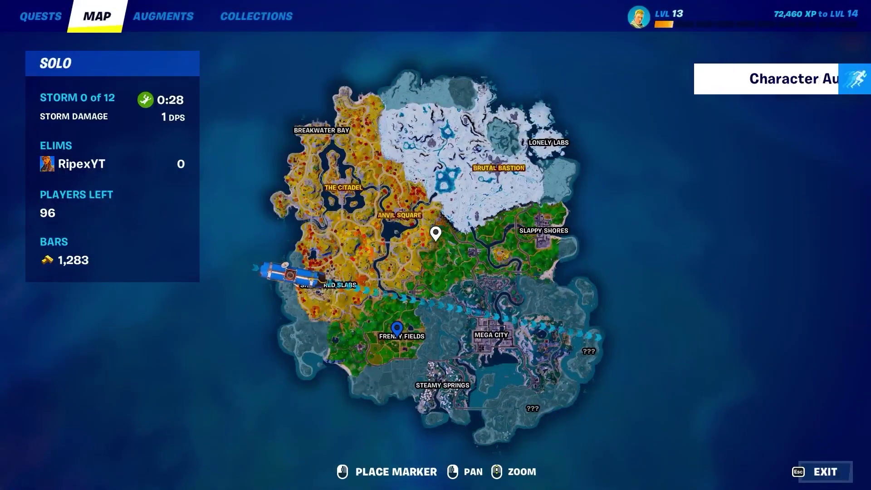
key(m)
key(m)
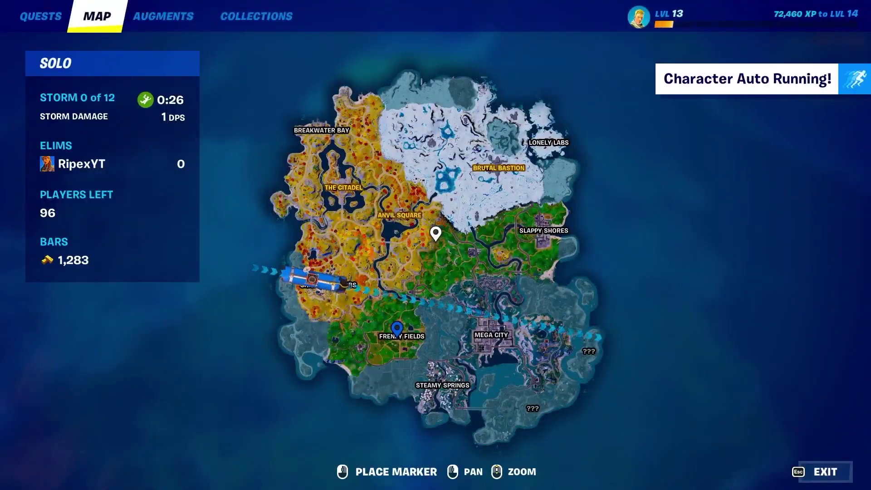
key(m)
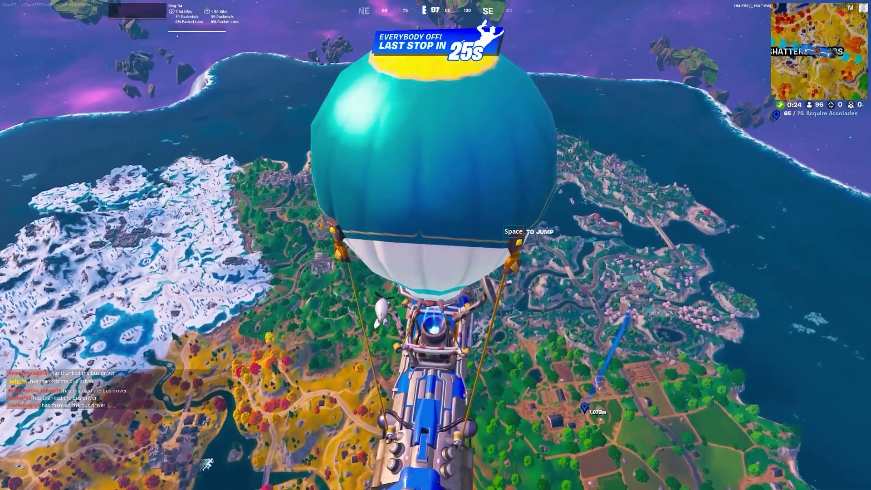